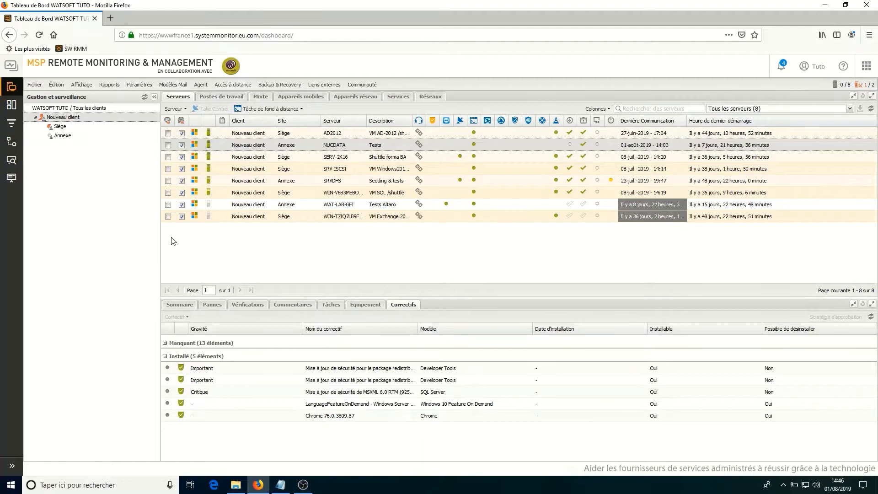
# Step: Try switching the patch scan of the Desktop patch management policy to Analyse programmée, and show the available repeat intervals
pyautogui.click(136, 88)
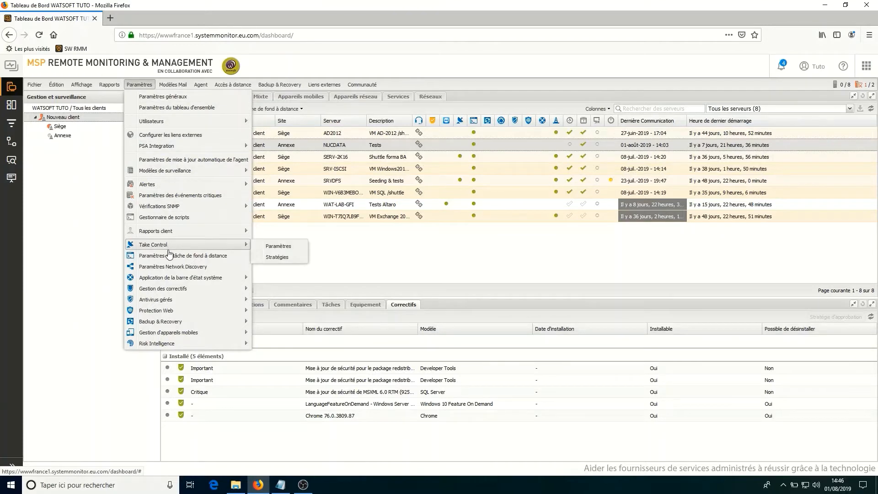
pyautogui.moveTo(184, 293)
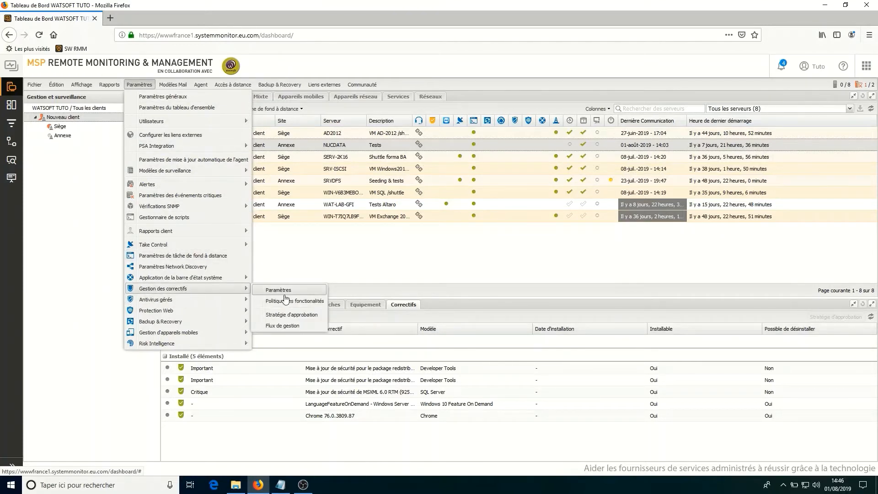
pyautogui.click(290, 301)
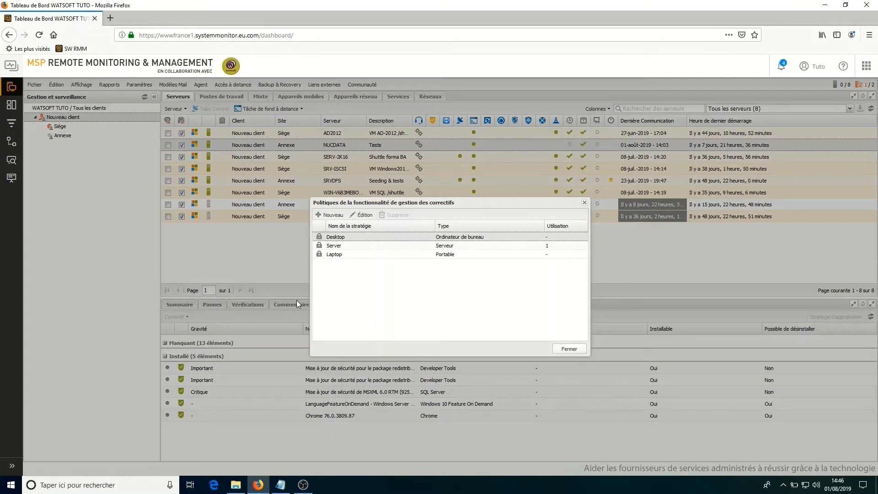
pyautogui.click(361, 216)
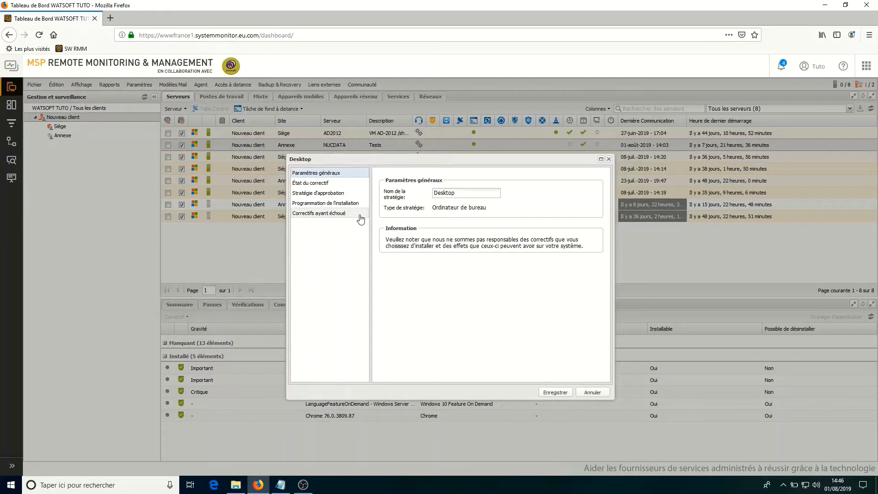
pyautogui.click(322, 185)
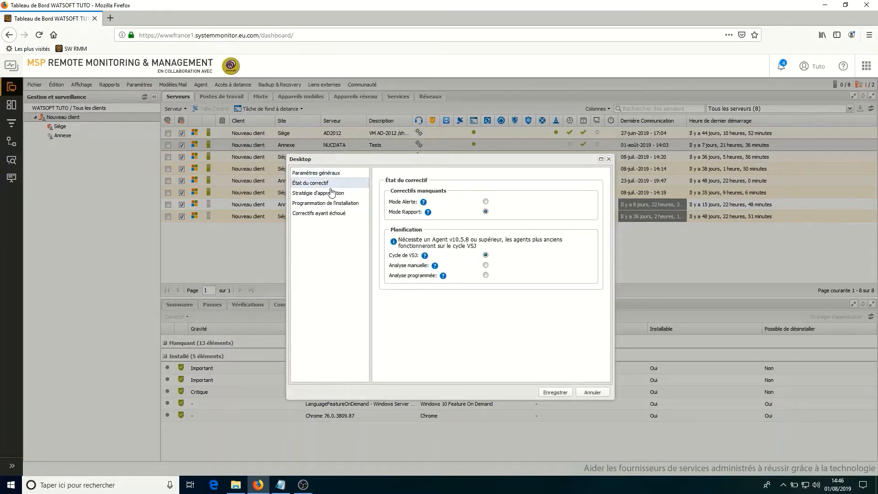
pyautogui.click(486, 275)
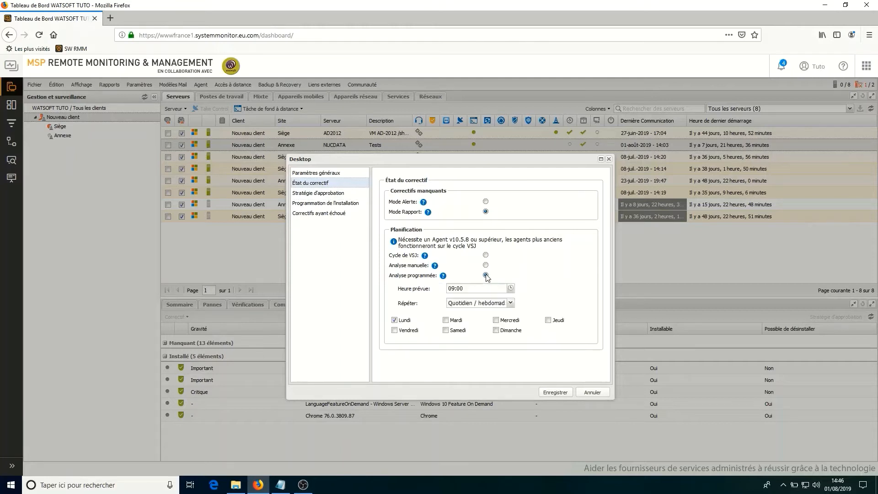
pyautogui.click(511, 304)
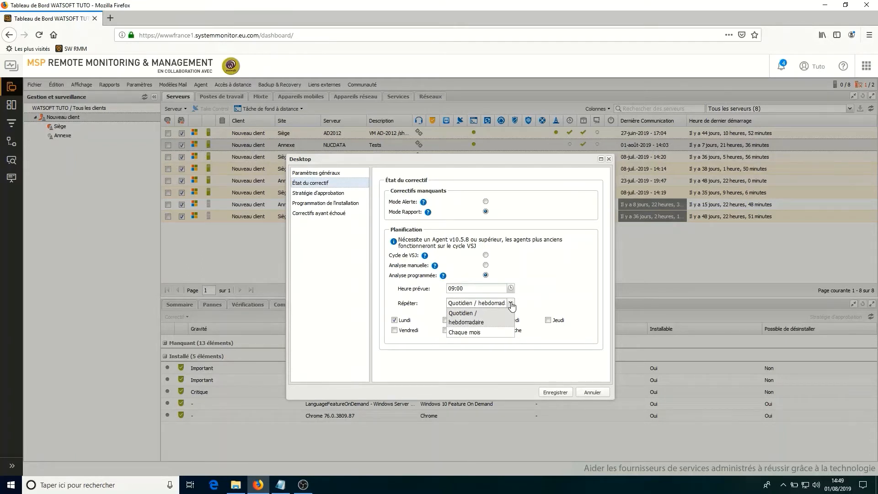
# Step: Try setting the Desktop policy's scheduled patch installation to repeat Chaque mois
pyautogui.click(350, 206)
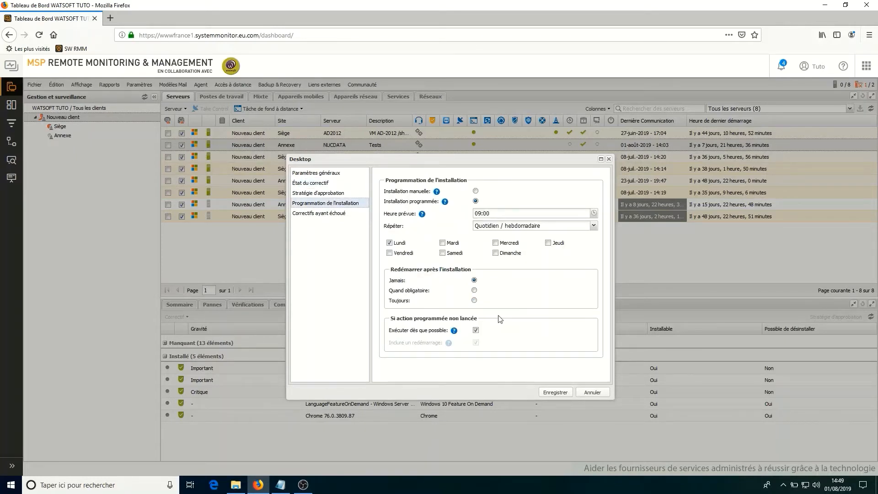
pyautogui.click(593, 226)
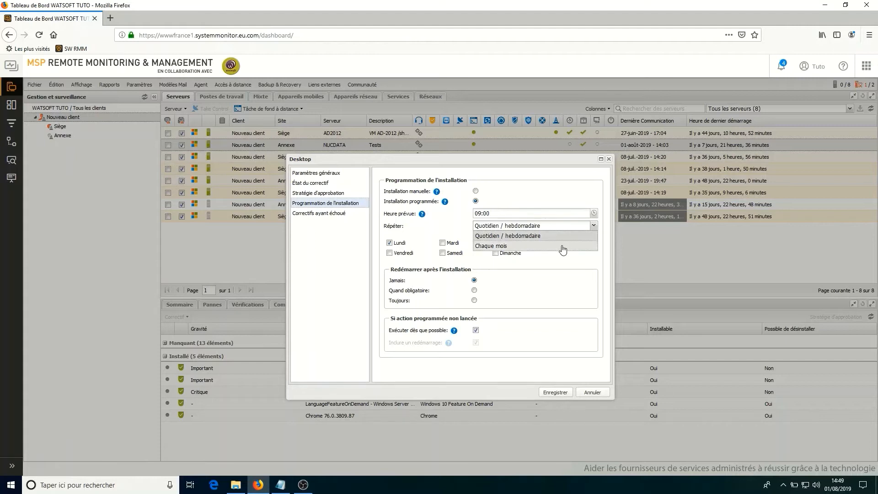
pyautogui.click(564, 246)
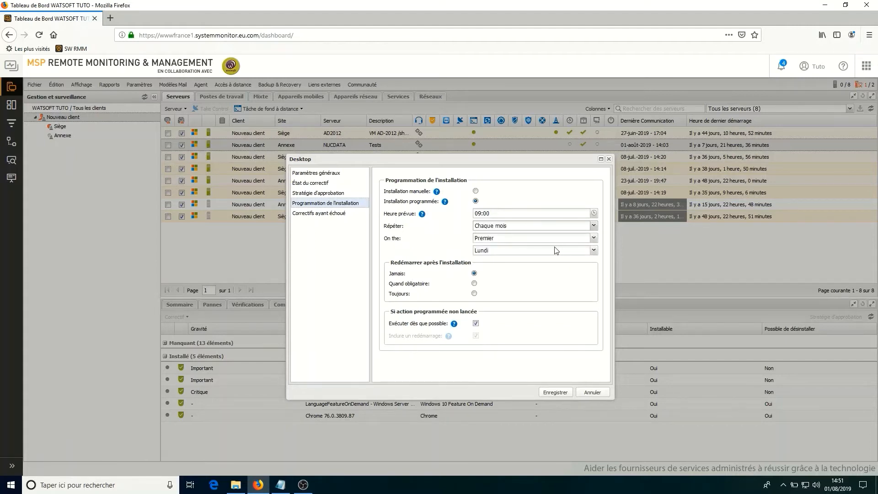
# Step: Review the Desktop policy's automatic approval actions by severity, and close the policy windows without saving
pyautogui.click(320, 194)
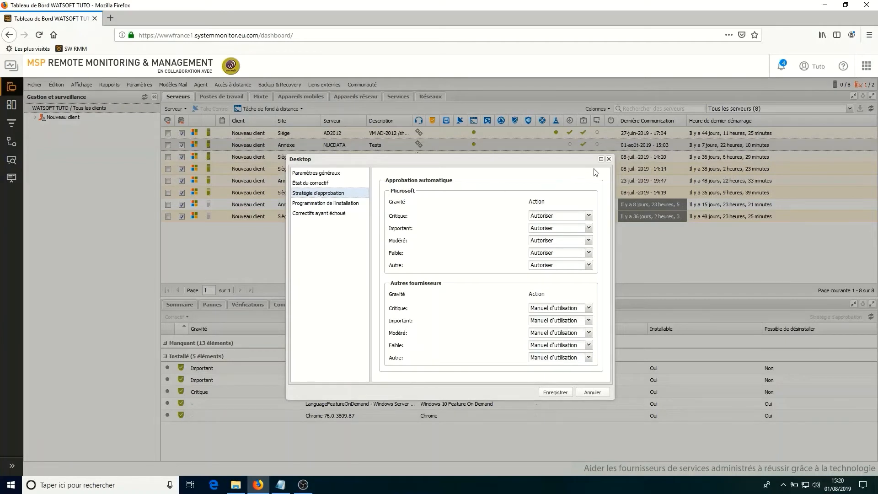
pyautogui.click(609, 159)
pyautogui.click(585, 203)
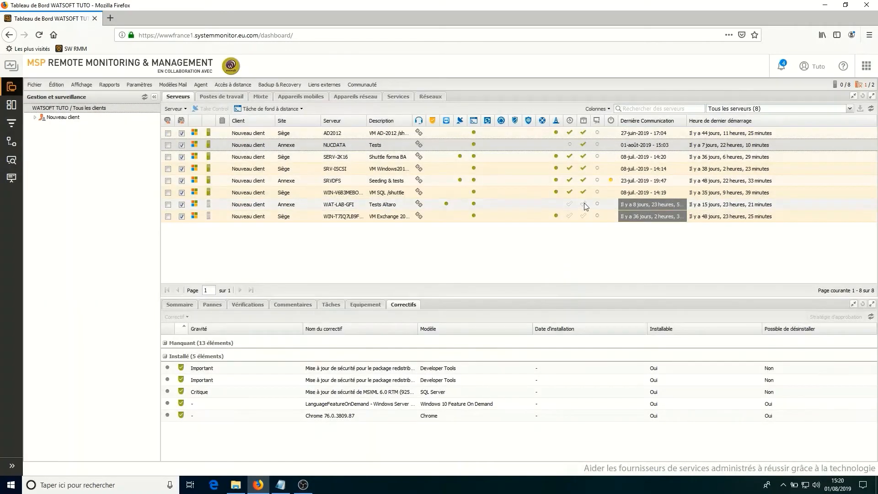
# Step: Try setting patch management to Actif for the Nouveau client servers with the Server policy, and cancel the changes
pyautogui.click(140, 84)
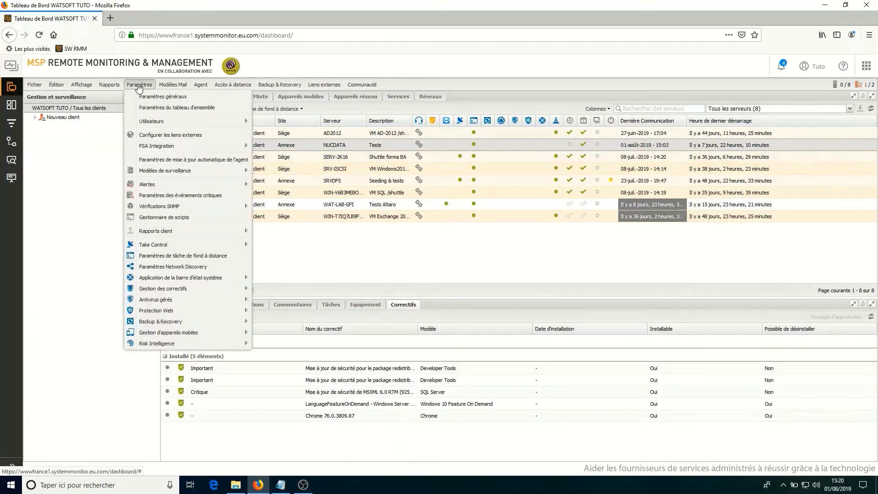
pyautogui.moveTo(189, 290)
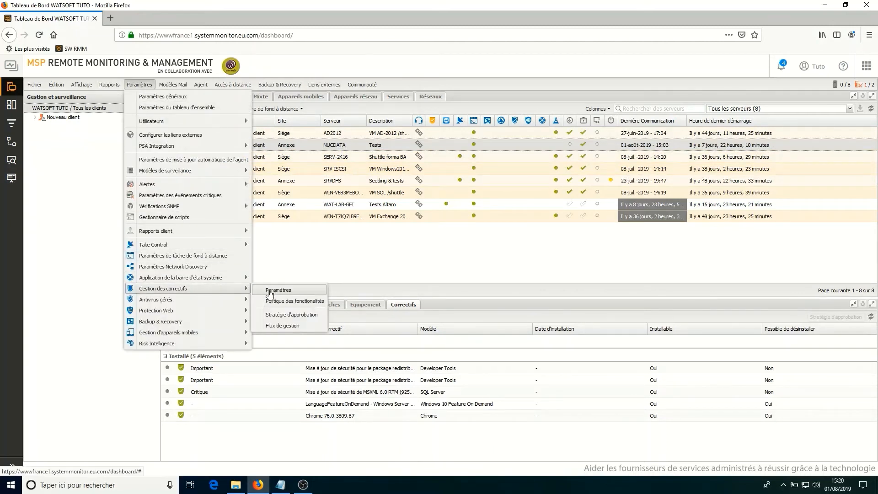
pyautogui.click(272, 290)
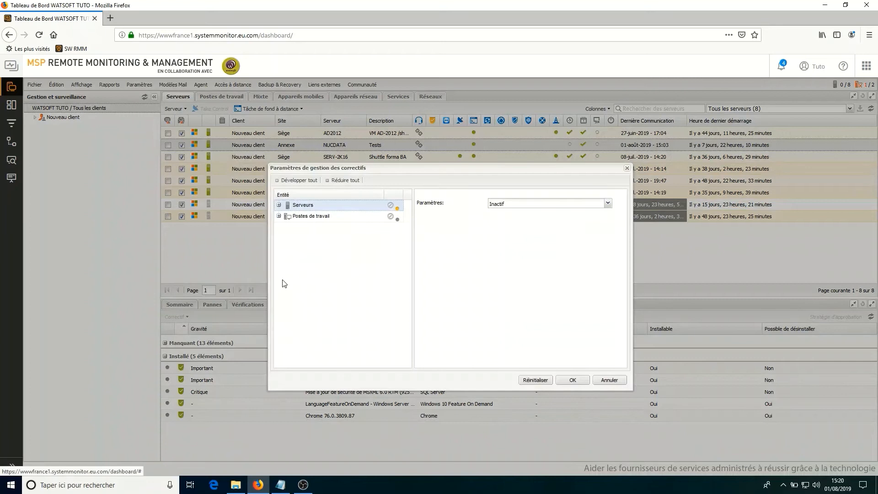
pyautogui.click(298, 181)
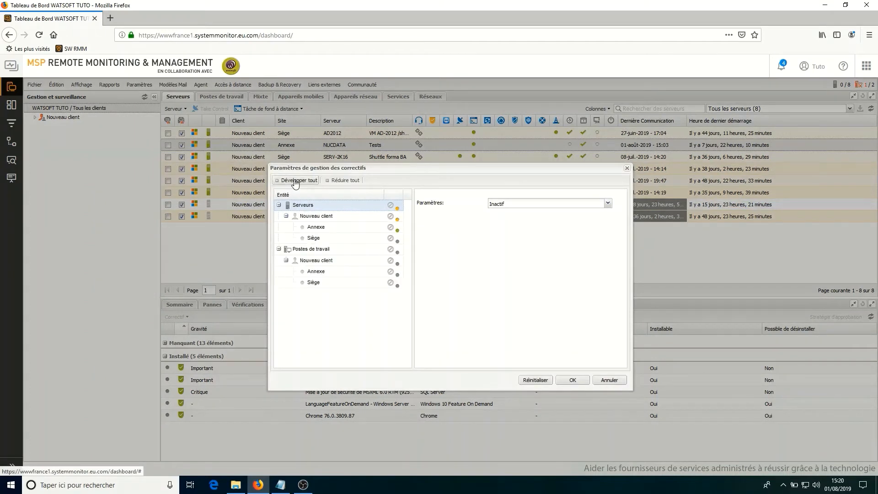
pyautogui.click(330, 219)
pyautogui.click(521, 208)
pyautogui.click(505, 214)
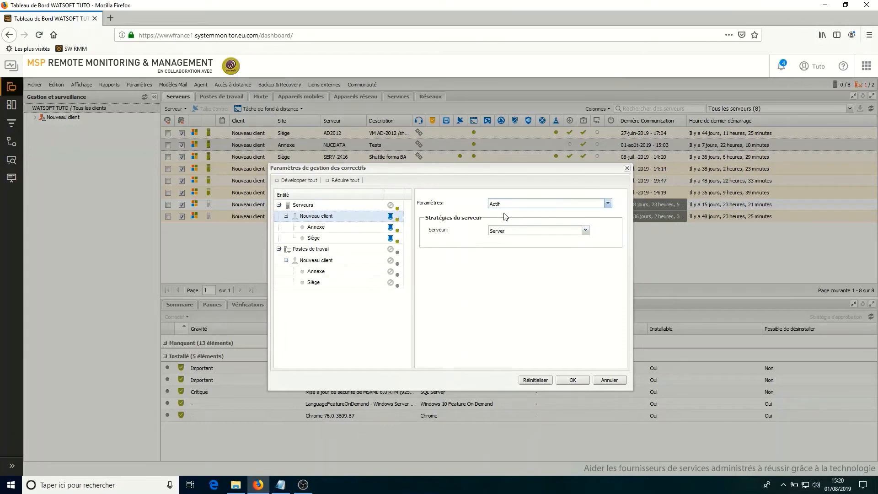
pyautogui.click(603, 380)
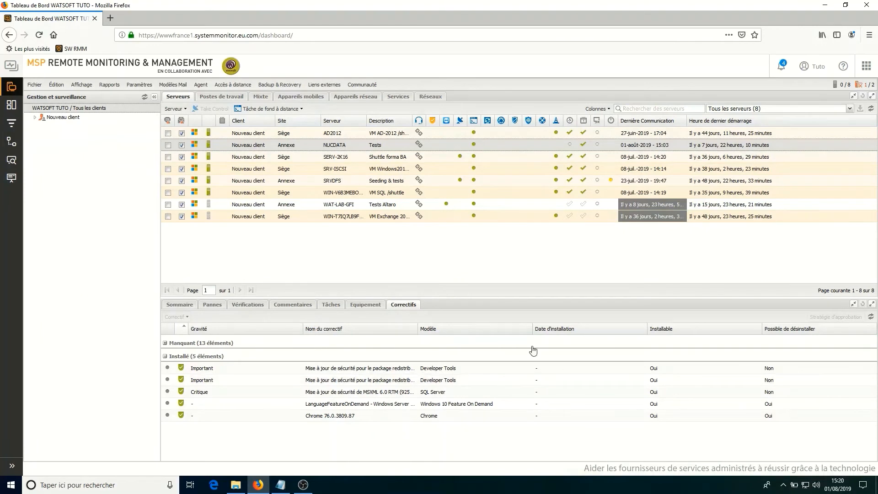
# Step: Check the patch management setting and policy in the NUCDATA server's properties, and leave without saving
pyautogui.doubleClick(397, 145)
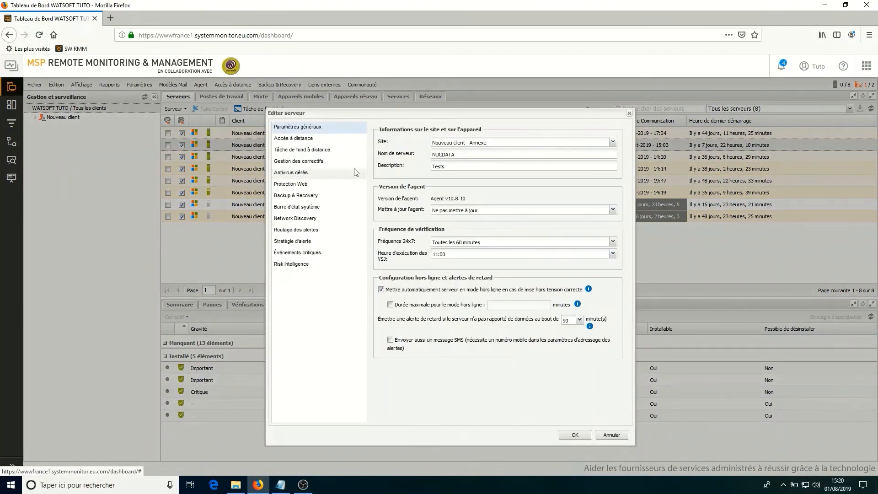
pyautogui.click(339, 162)
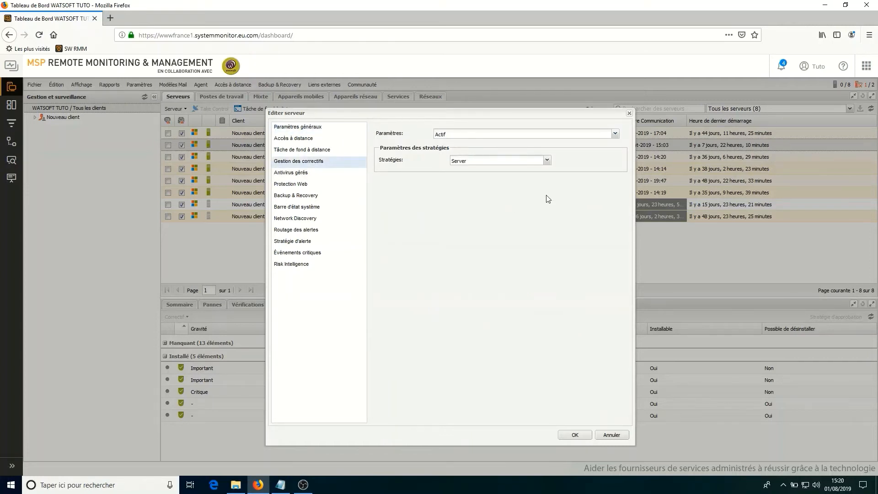
pyautogui.click(612, 435)
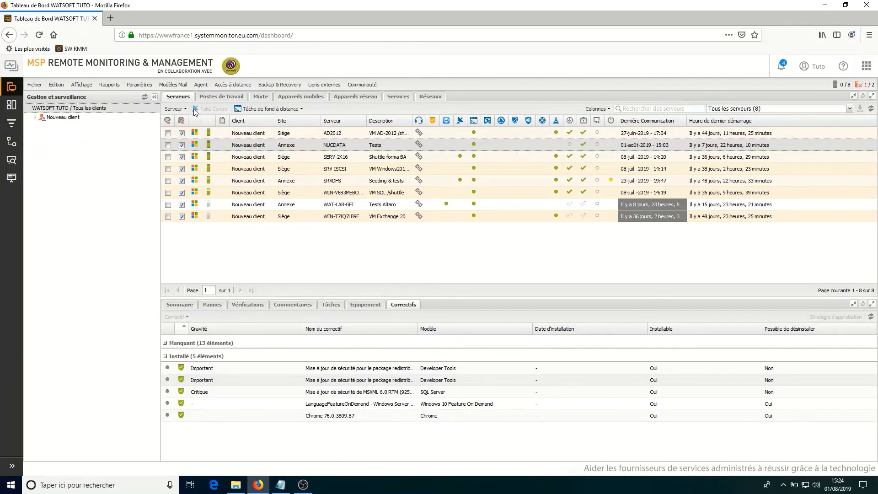
# Step: In the patch approval strategy, try setting Postes de travail to Ignorer for the 2018-09 Windows Server 2016 update, and discard the changes
pyautogui.click(147, 86)
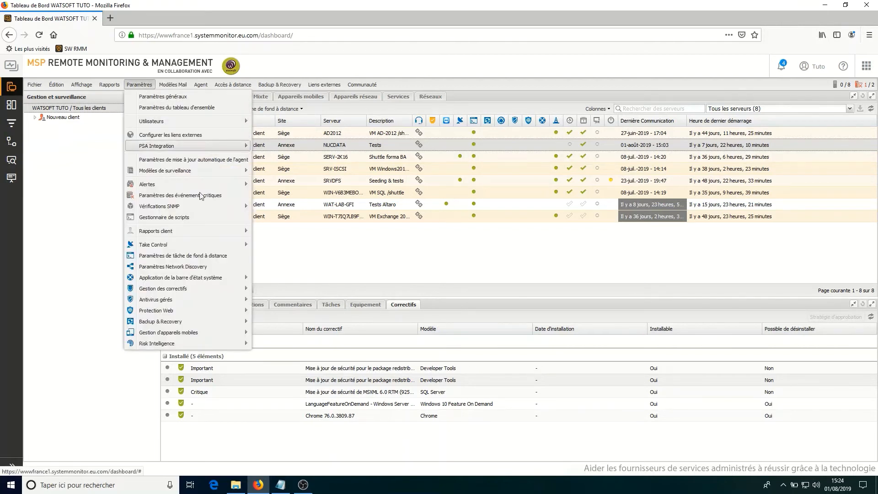
pyautogui.moveTo(225, 293)
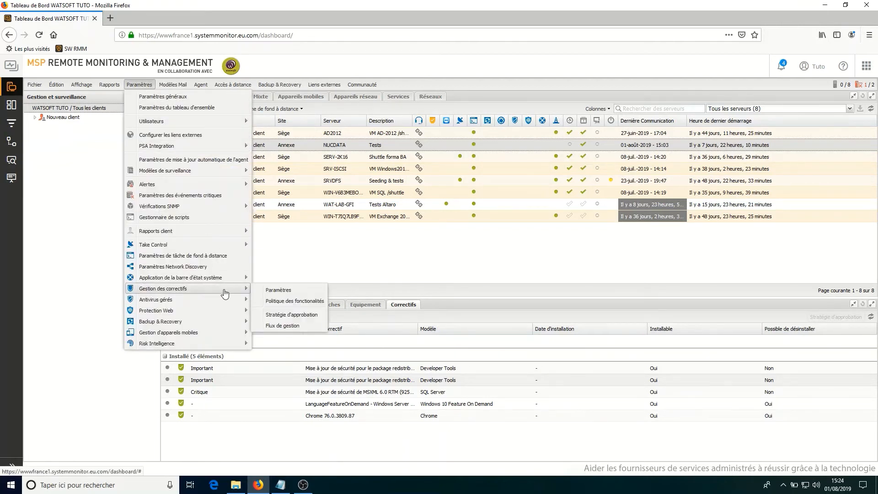
pyautogui.click(277, 316)
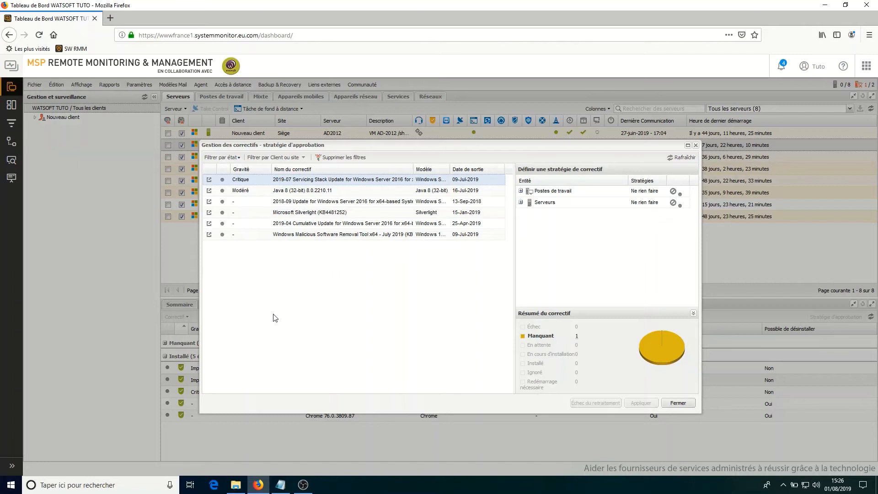
pyautogui.click(329, 203)
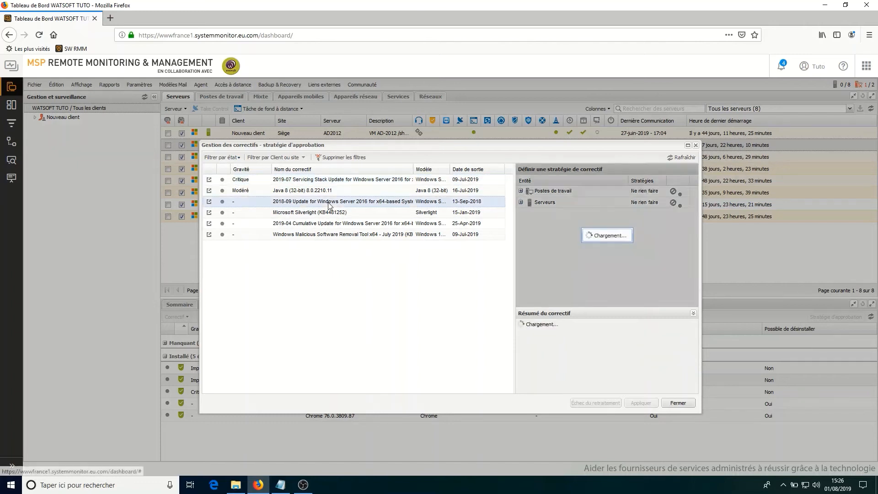
pyautogui.click(651, 197)
pyautogui.click(663, 191)
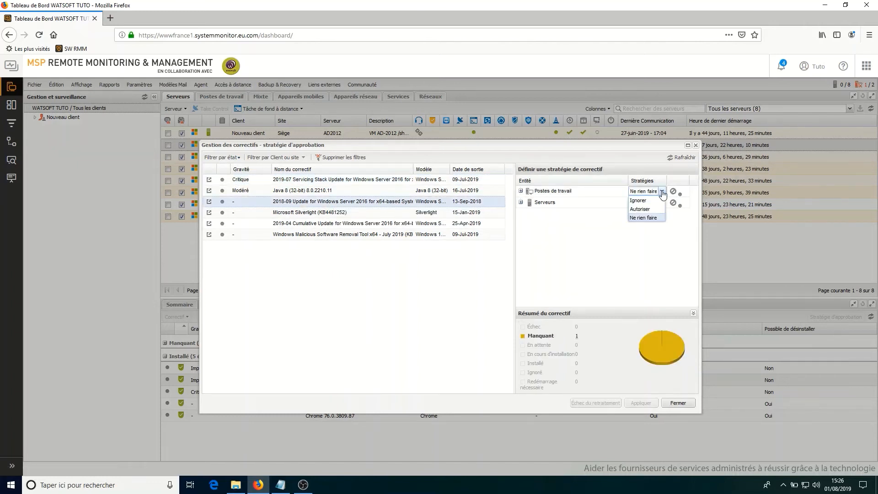
pyautogui.click(648, 204)
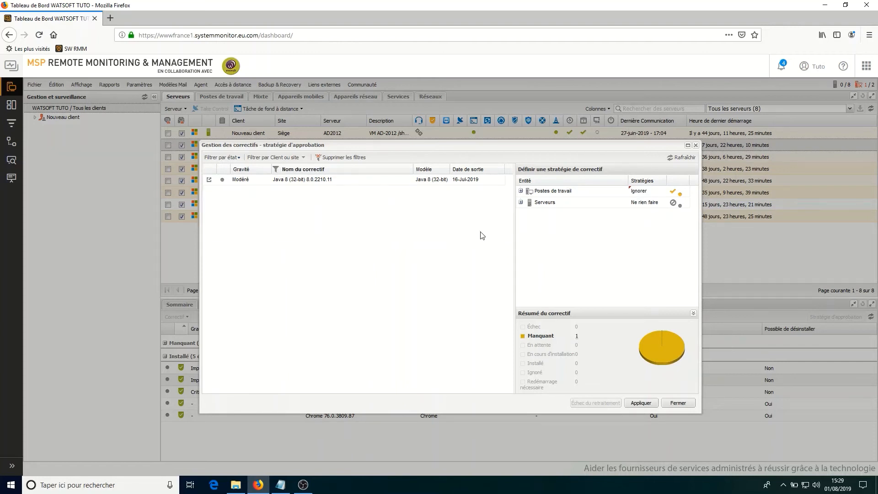
pyautogui.click(521, 191)
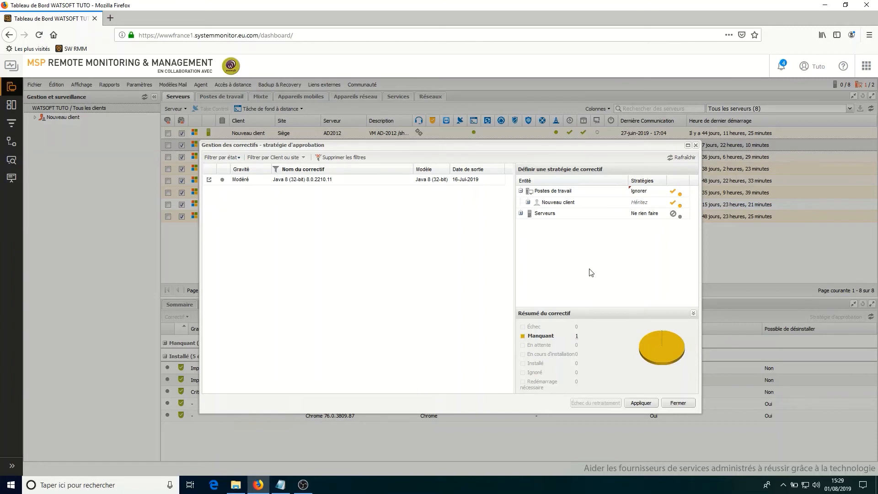
pyautogui.click(680, 405)
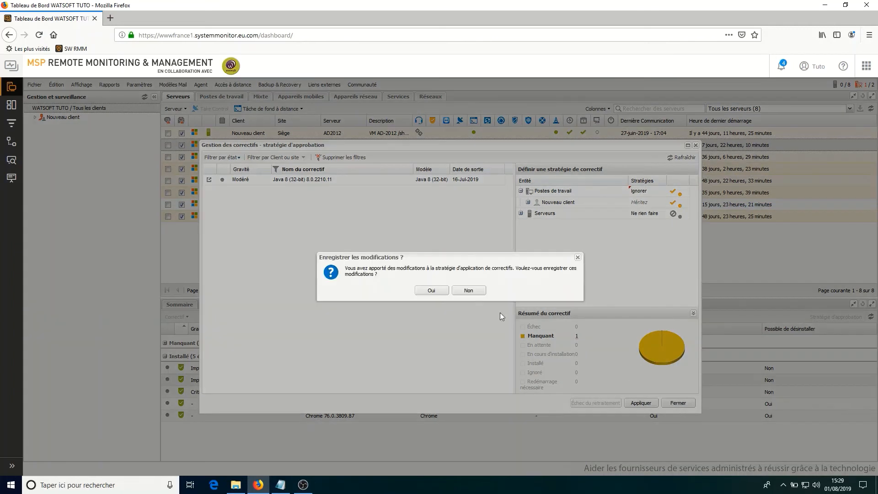
pyautogui.click(464, 290)
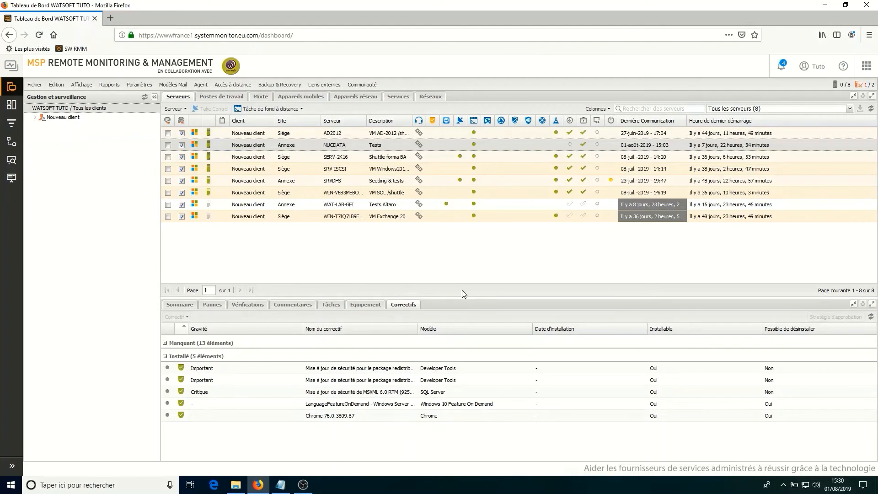
# Step: Examine NUCDATA's missing patches and the approval actions offered for the 2019-04 Cumulative Update for Windows Server 2016, without applying any
pyautogui.click(165, 344)
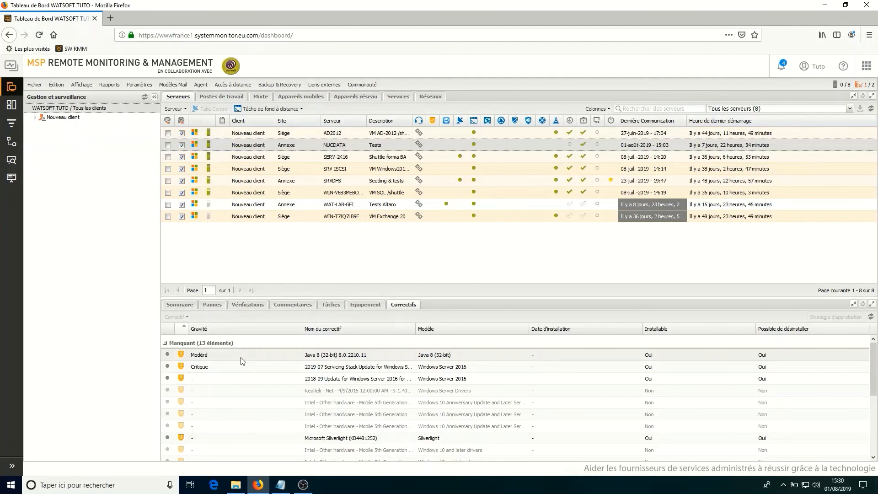
pyautogui.scroll(-5, 243, 361)
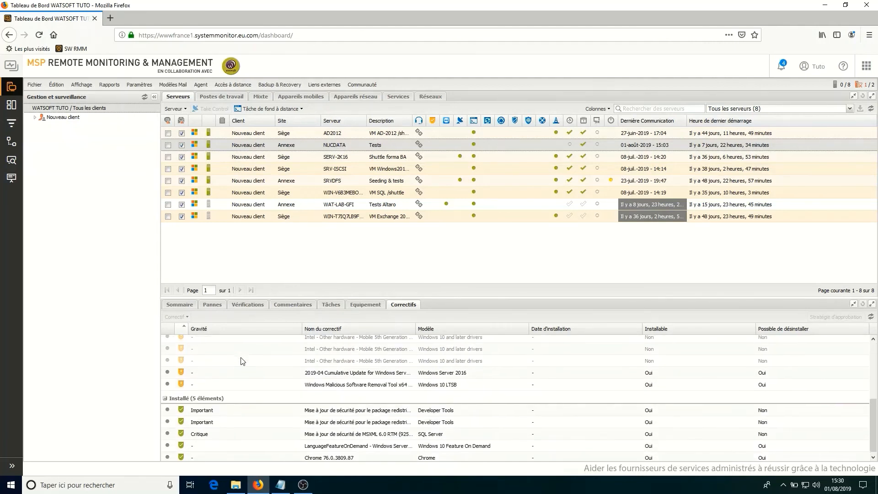
pyautogui.click(242, 364)
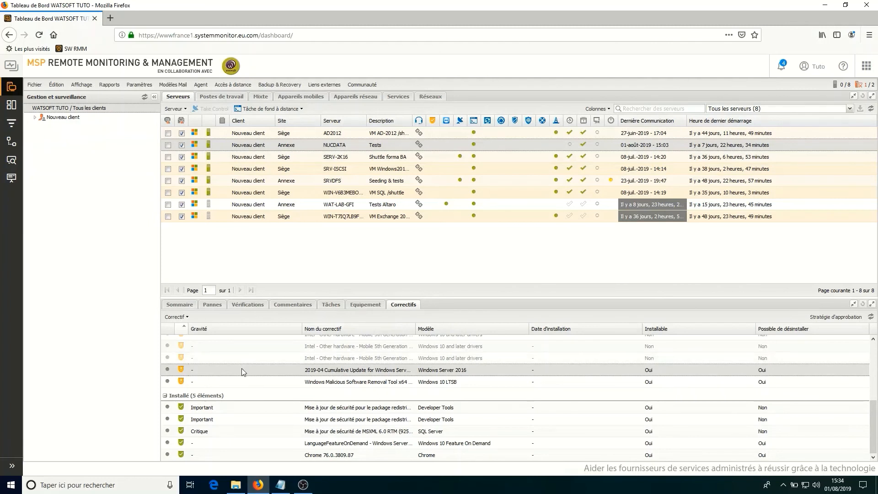
pyautogui.rightClick(243, 372)
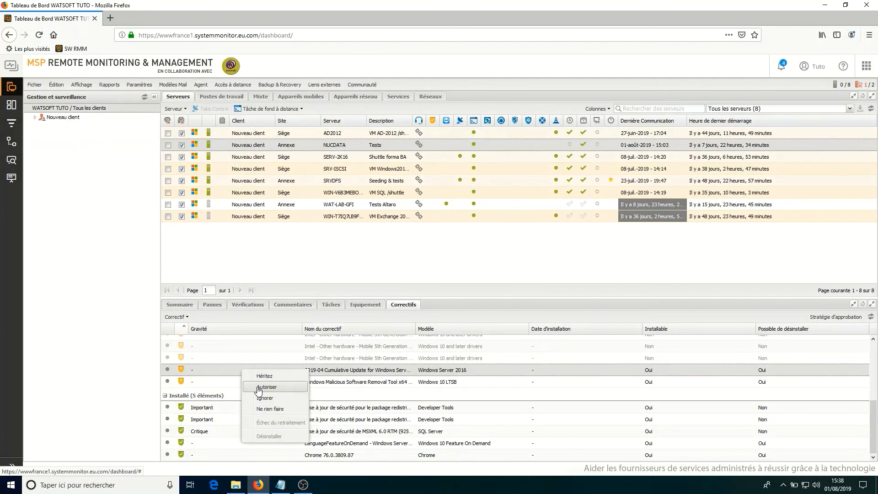
pyautogui.click(334, 268)
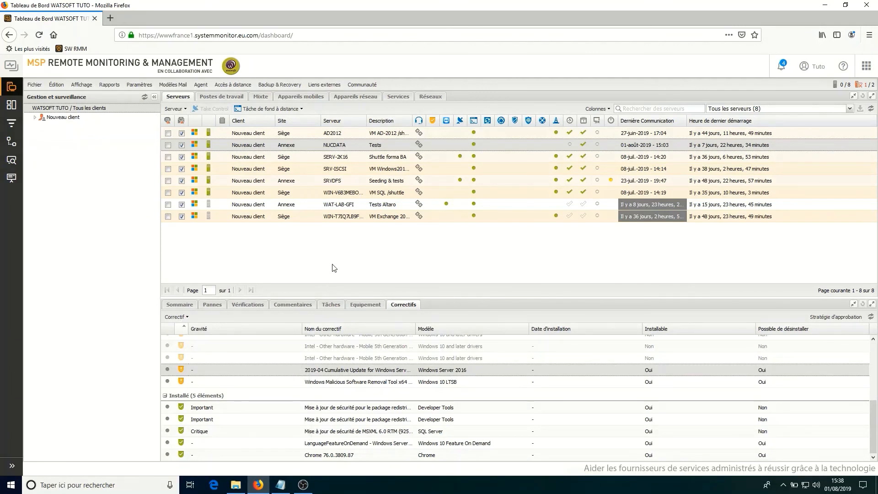